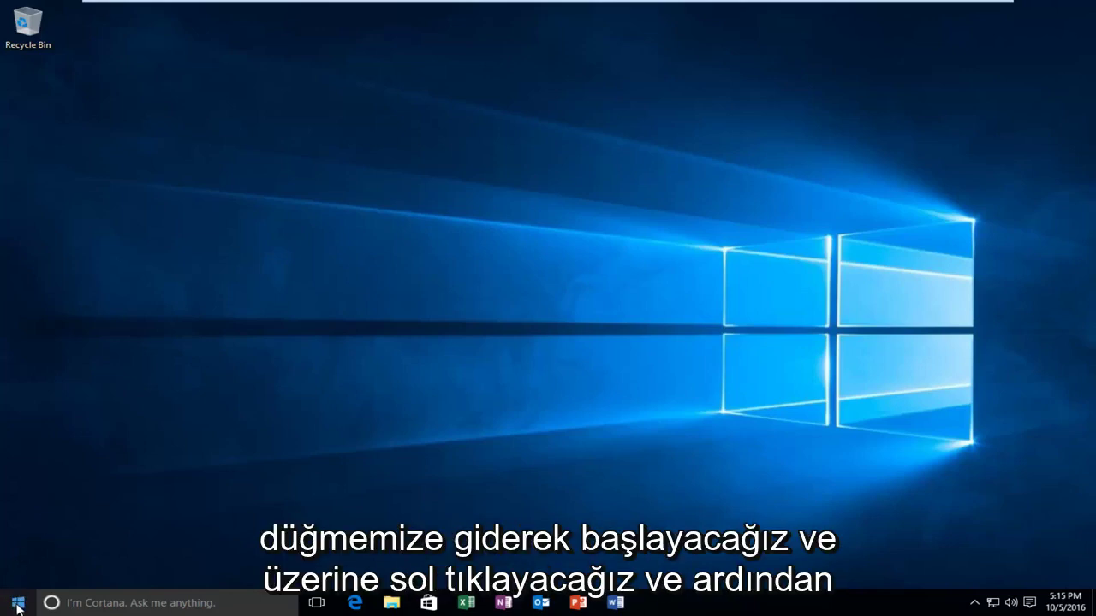
Add Removable Disk (E:) as the File History backup drive under Update & security > Backup
{"action": "left_click", "coordinate": [17, 606]}
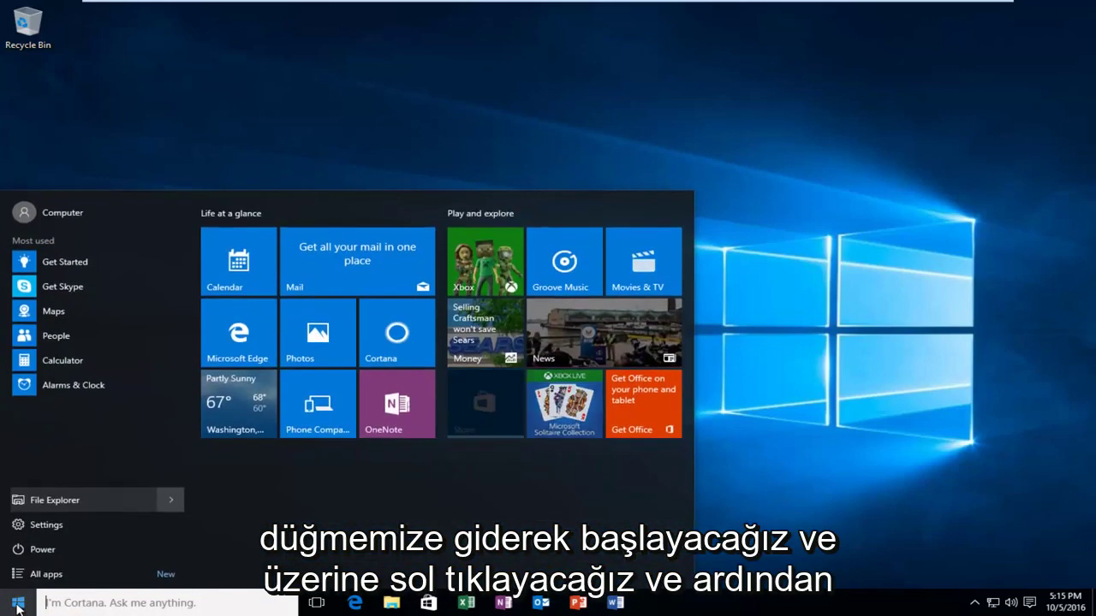
{"action": "left_click", "coordinate": [25, 526]}
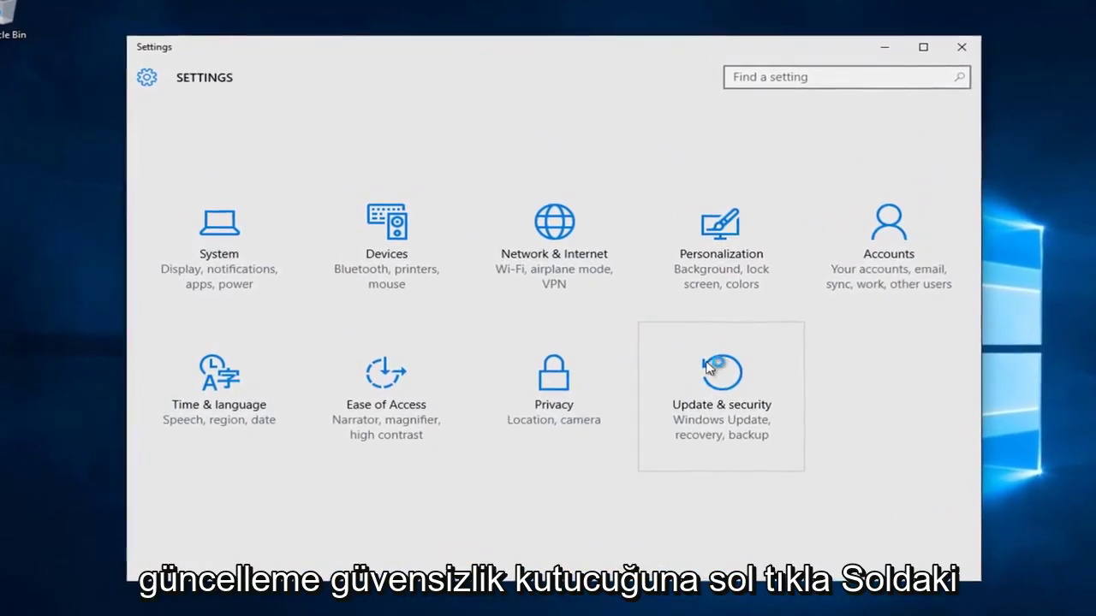
{"action": "left_click", "coordinate": [723, 412]}
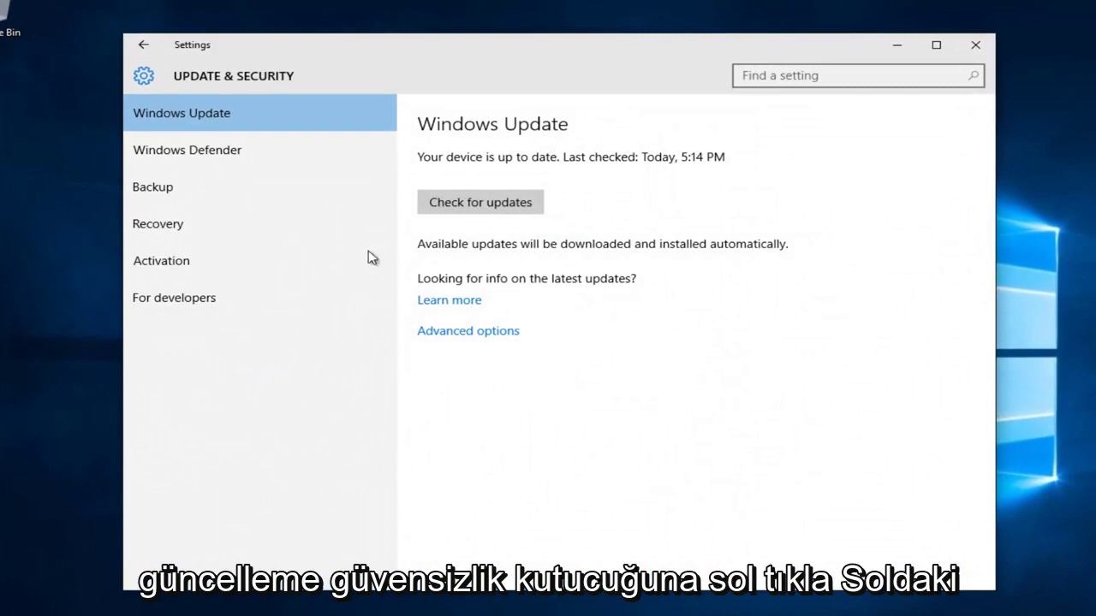
{"action": "left_click", "coordinate": [150, 190]}
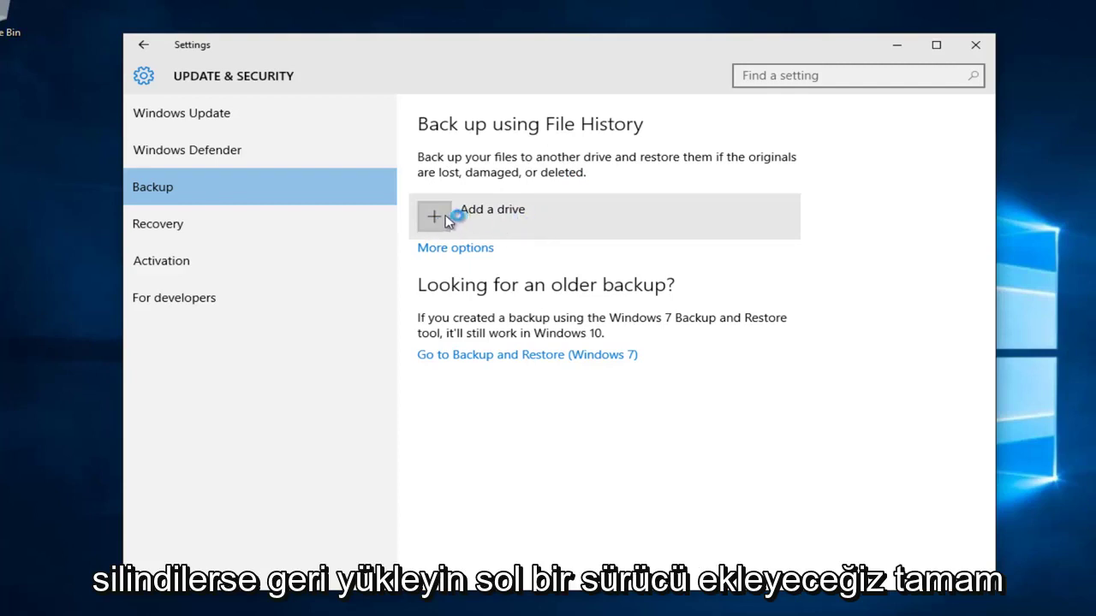
{"action": "left_click", "coordinate": [216, 115]}
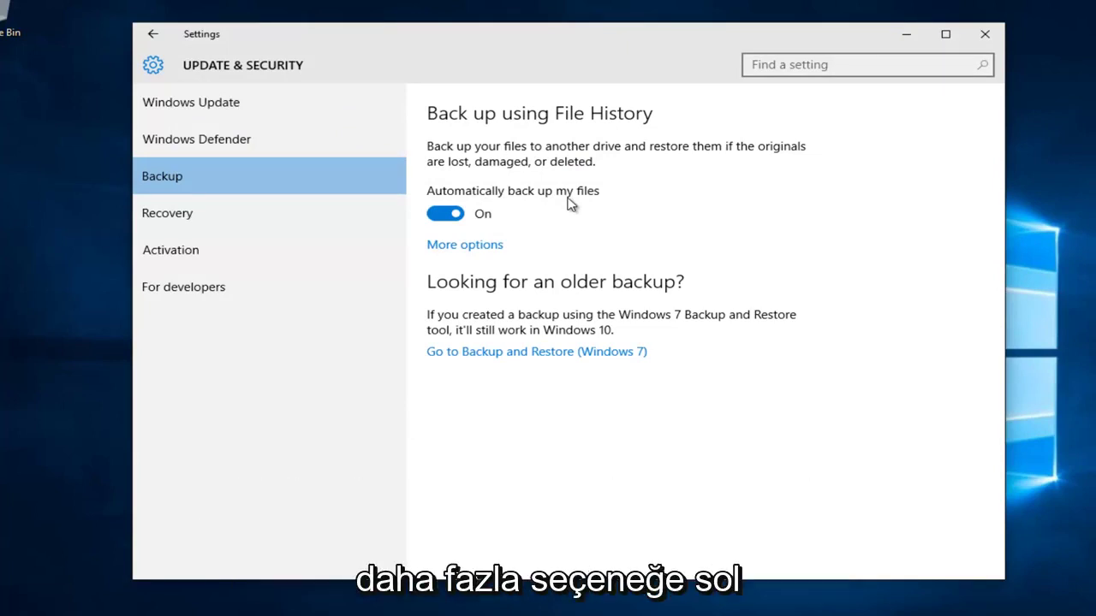
Open File History's backup options and run Back up now
{"action": "left_click", "coordinate": [458, 248]}
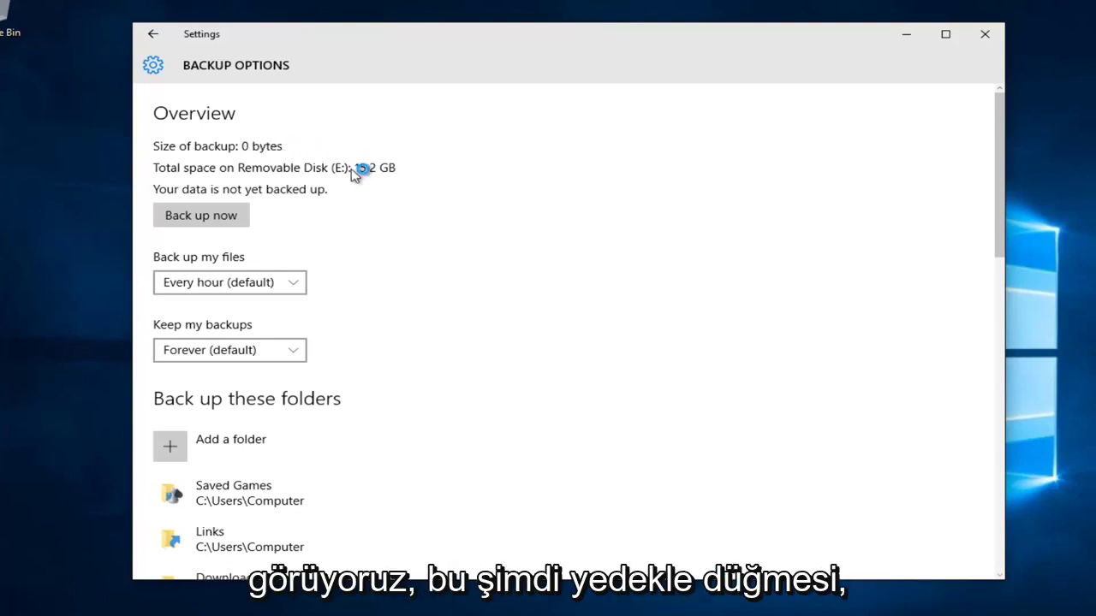
{"action": "scroll", "coordinate": [270, 240], "scroll_direction": "down", "scroll_amount": 2}
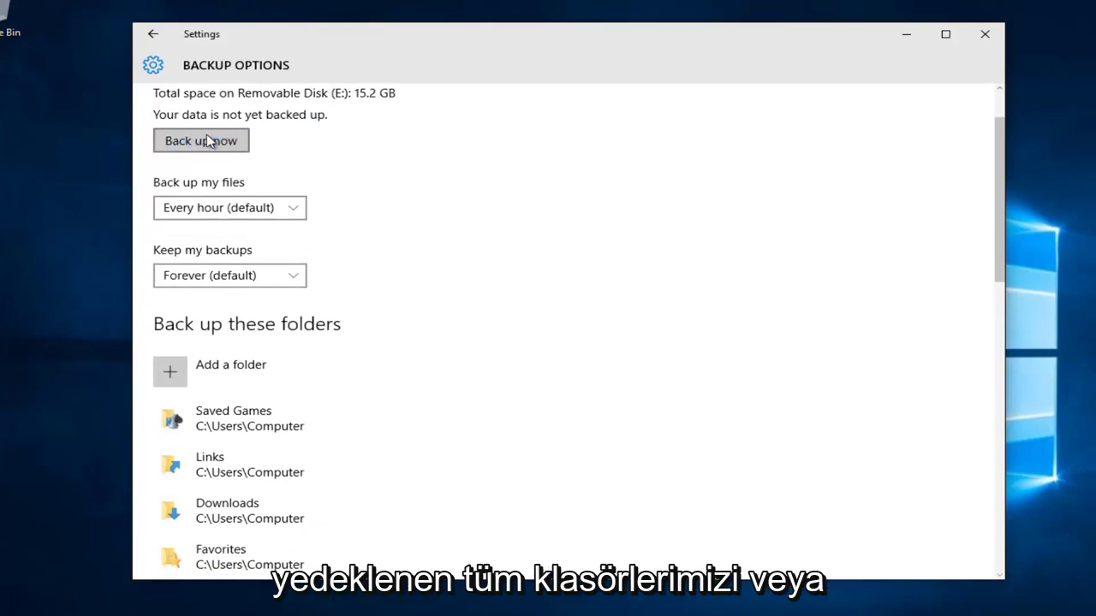
{"action": "left_click", "coordinate": [206, 141]}
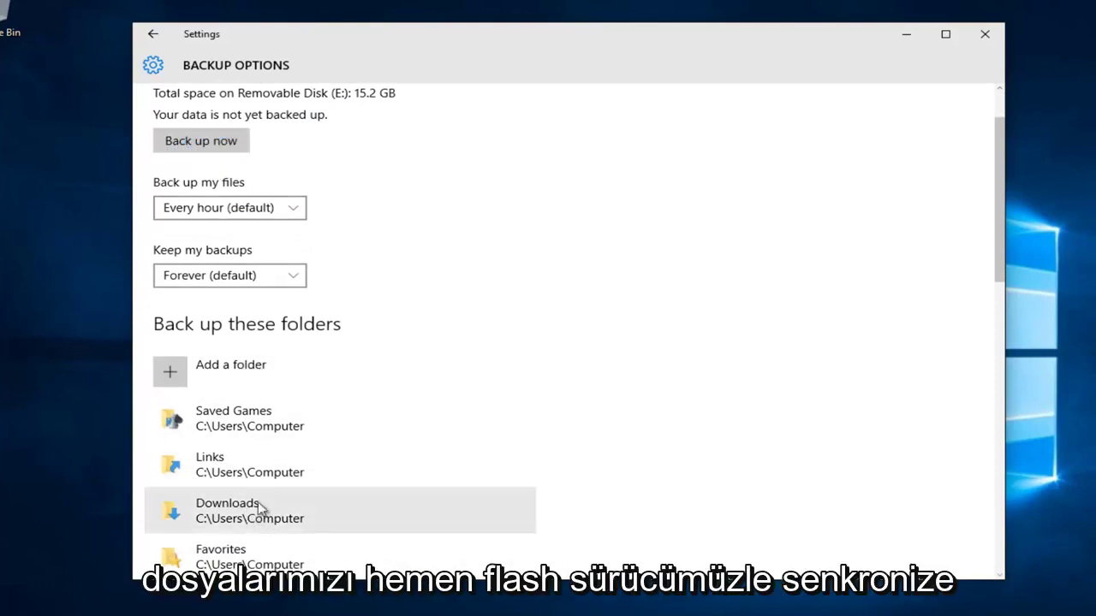
{"action": "scroll", "coordinate": [248, 256], "scroll_direction": "up", "scroll_amount": 2}
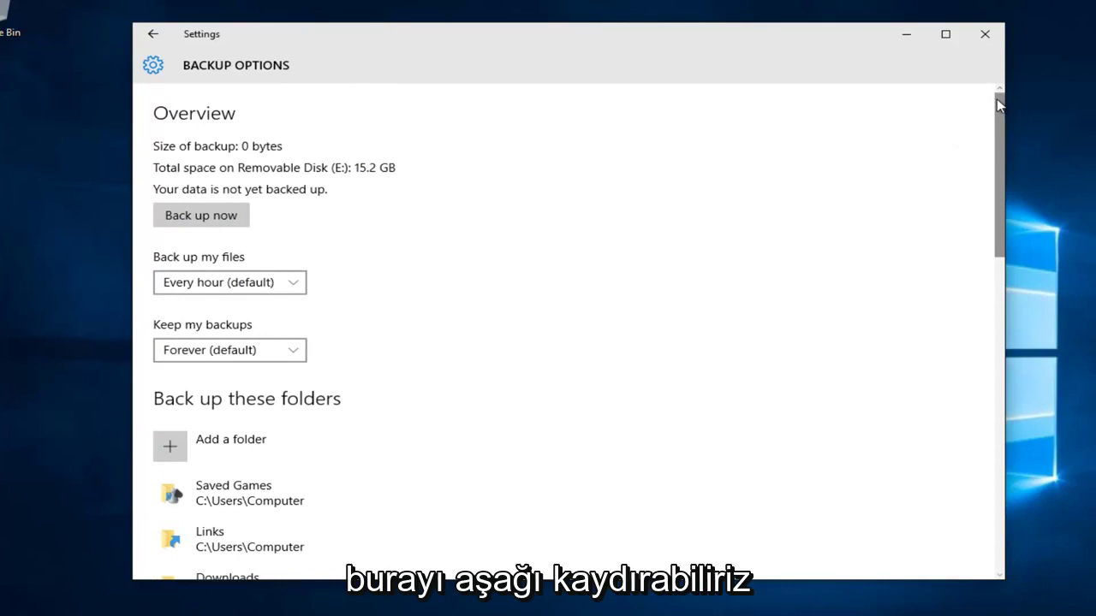
{"action": "left_click_drag", "start_coordinate": [996, 99], "coordinate": [1000, 159]}
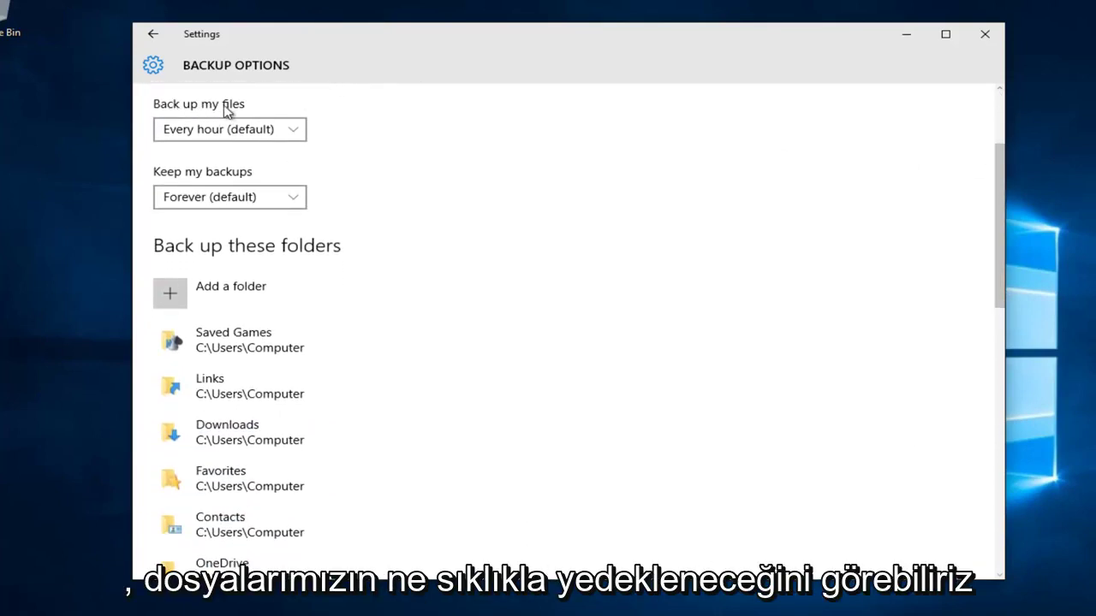
Keep backups every hour and keep them forever
{"action": "left_click", "coordinate": [275, 131]}
{"action": "left_click", "coordinate": [441, 139]}
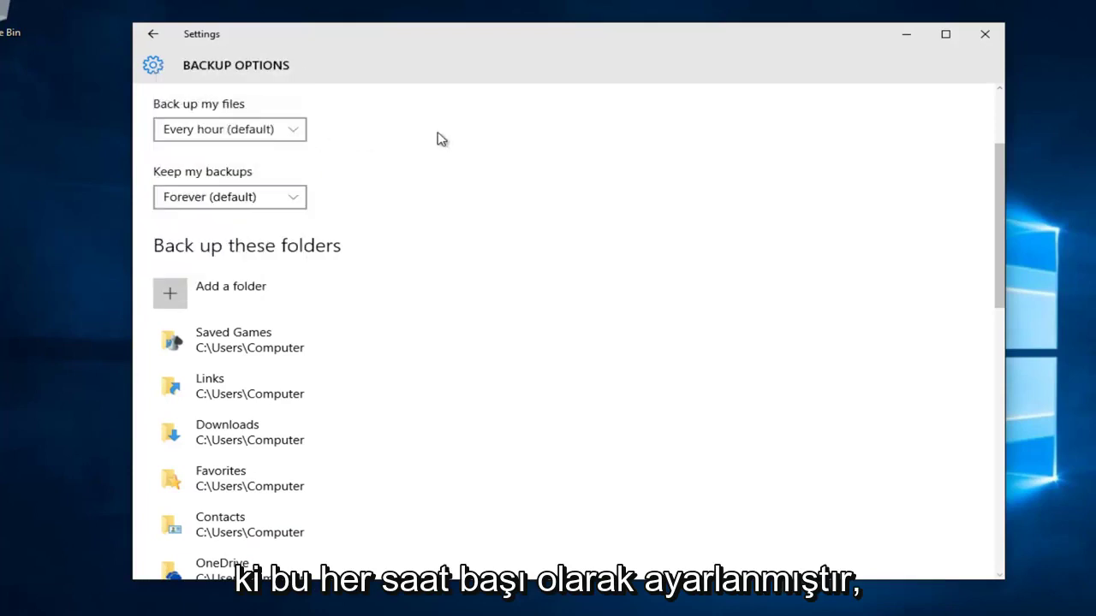
{"action": "left_click", "coordinate": [213, 129]}
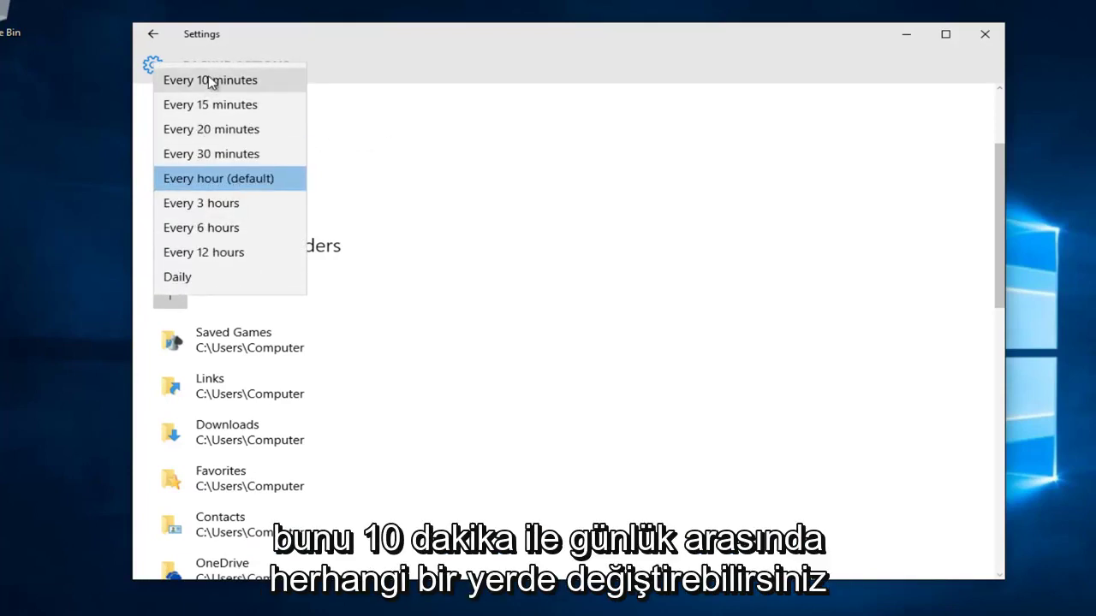
{"action": "left_click", "coordinate": [447, 270]}
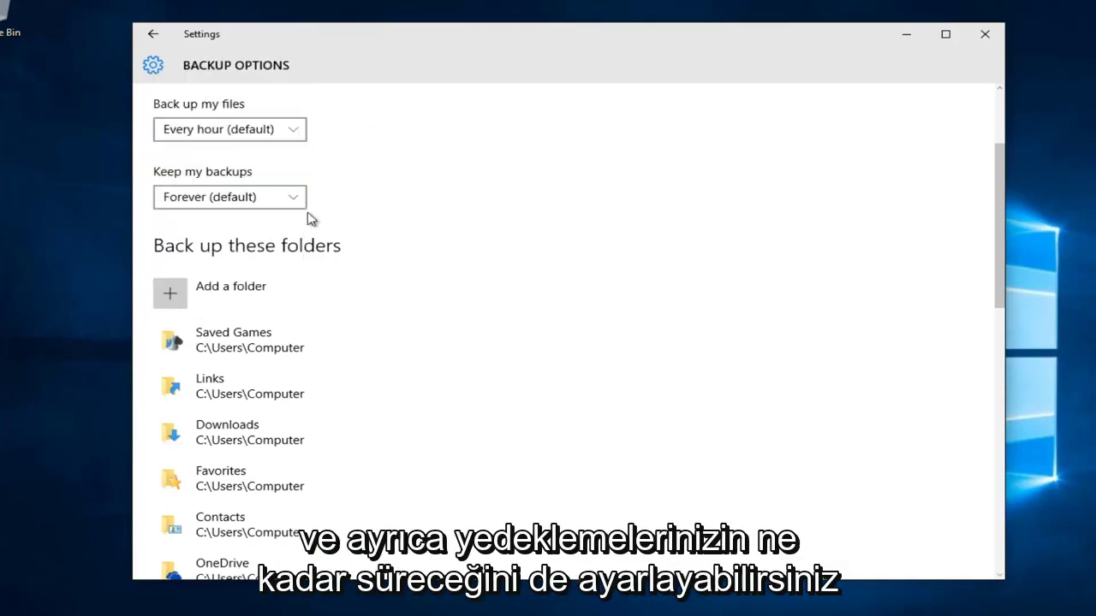
{"action": "left_click", "coordinate": [191, 199]}
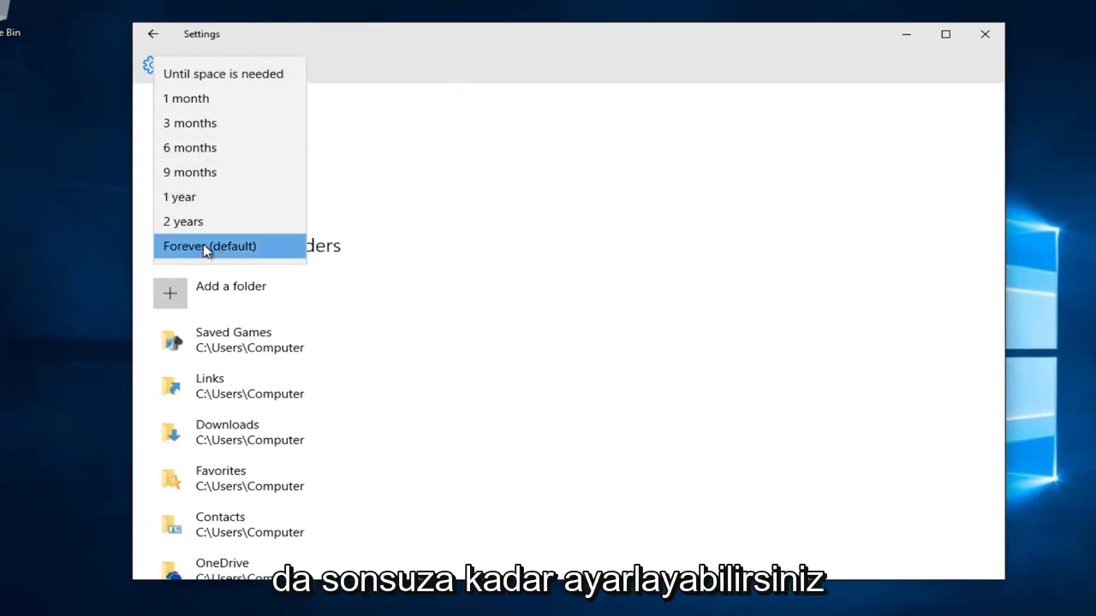
{"action": "left_click", "coordinate": [347, 240]}
Scroll through the backed-up folders list and select Documents to see its options
{"action": "scroll", "coordinate": [202, 202], "scroll_direction": "down", "scroll_amount": 1}
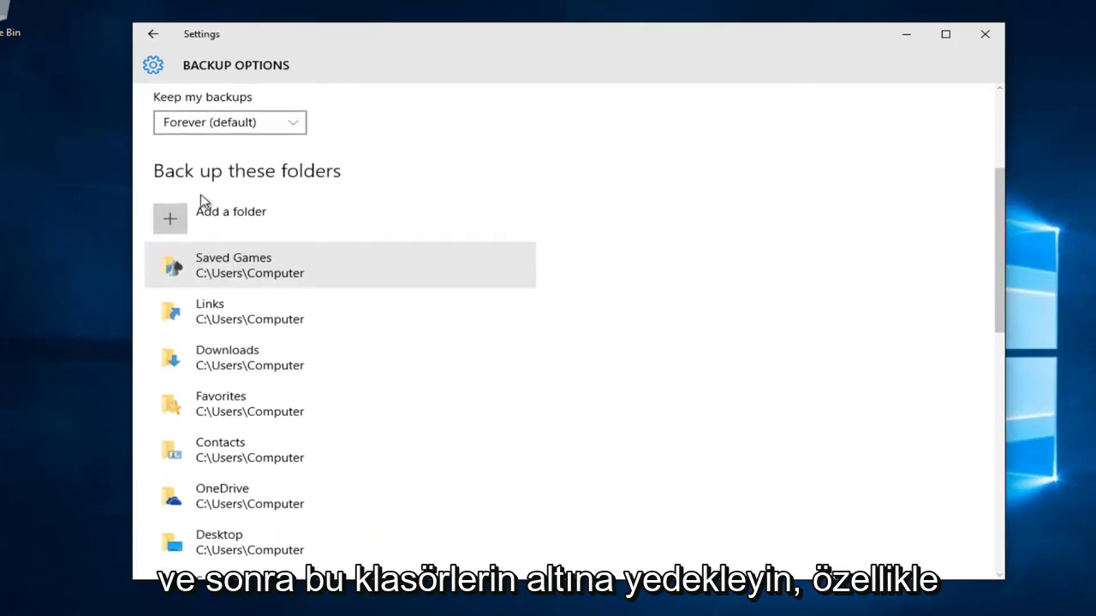
{"action": "scroll", "coordinate": [213, 220], "scroll_direction": "down", "scroll_amount": 1}
{"action": "scroll", "coordinate": [288, 306], "scroll_direction": "down", "scroll_amount": 2}
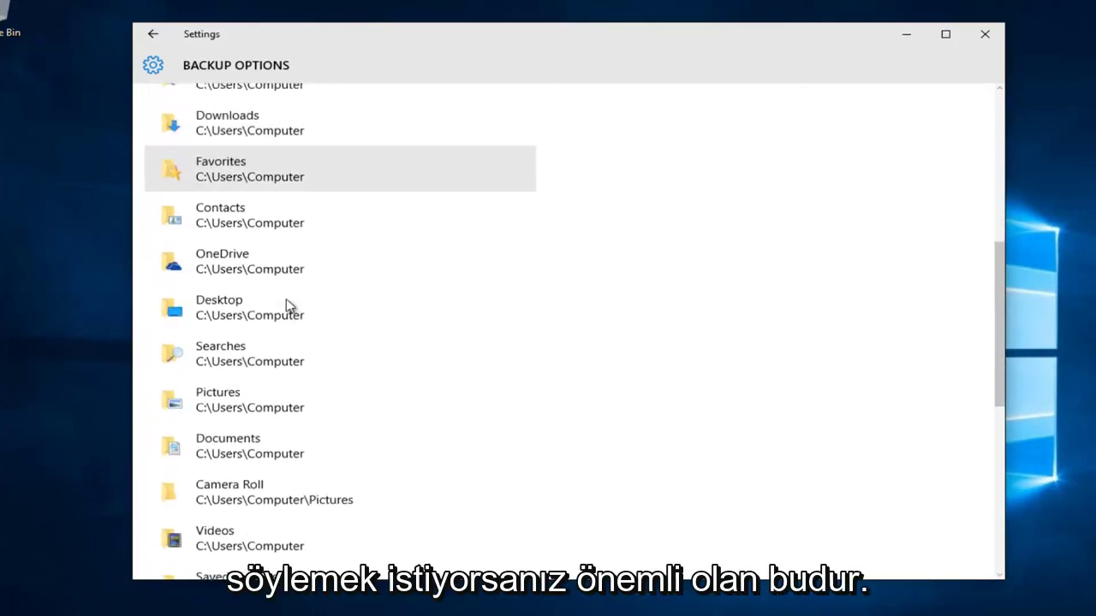
{"action": "scroll", "coordinate": [271, 323], "scroll_direction": "up", "scroll_amount": 4}
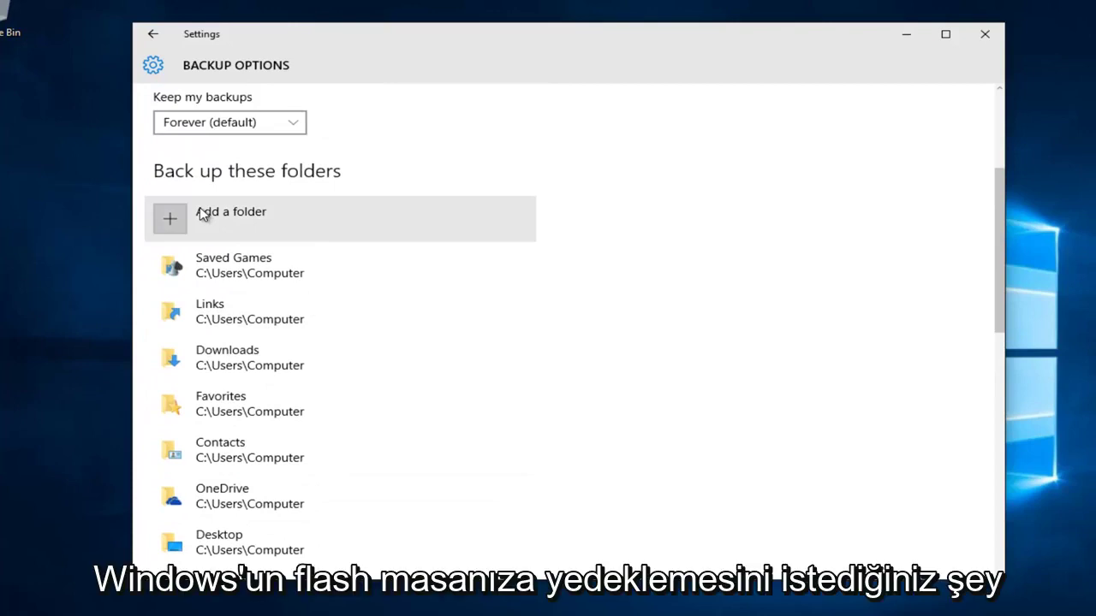
{"action": "scroll", "coordinate": [291, 264], "scroll_direction": "down", "scroll_amount": 2}
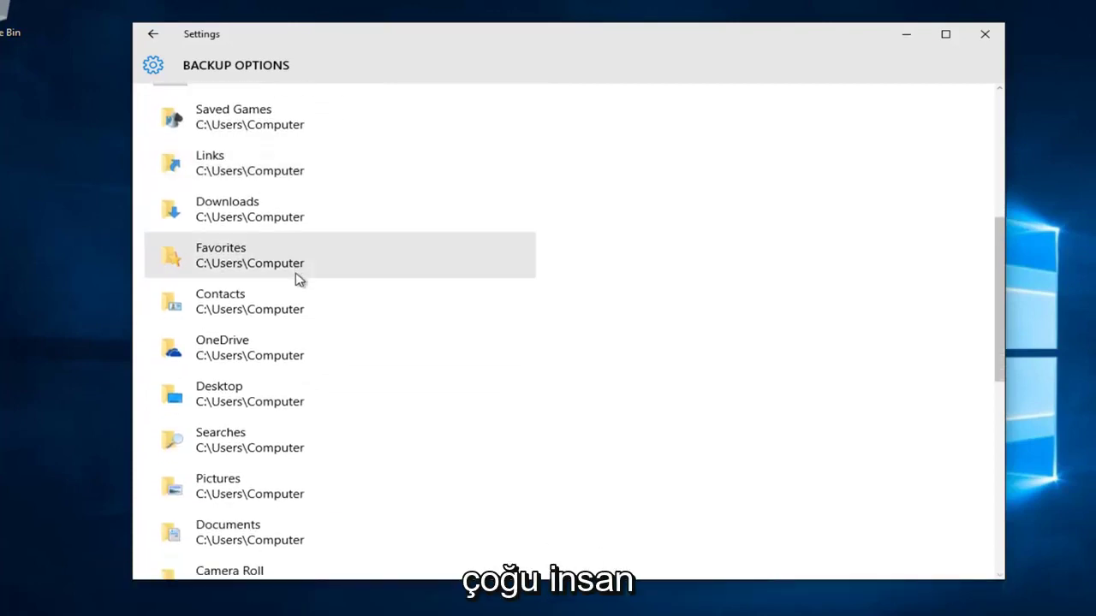
{"action": "scroll", "coordinate": [244, 413], "scroll_direction": "down", "scroll_amount": 1}
{"action": "left_click", "coordinate": [305, 463]}
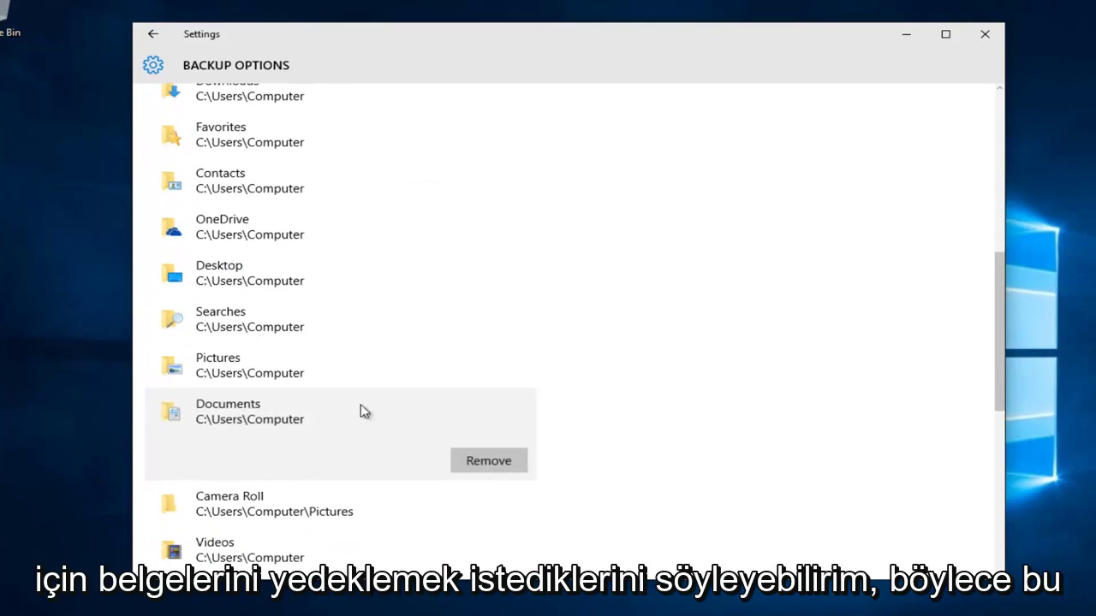
Remove Downloads from the folders being backed up
{"action": "scroll", "coordinate": [304, 387], "scroll_direction": "up", "scroll_amount": 2}
{"action": "scroll", "coordinate": [234, 391], "scroll_direction": "up", "scroll_amount": 1}
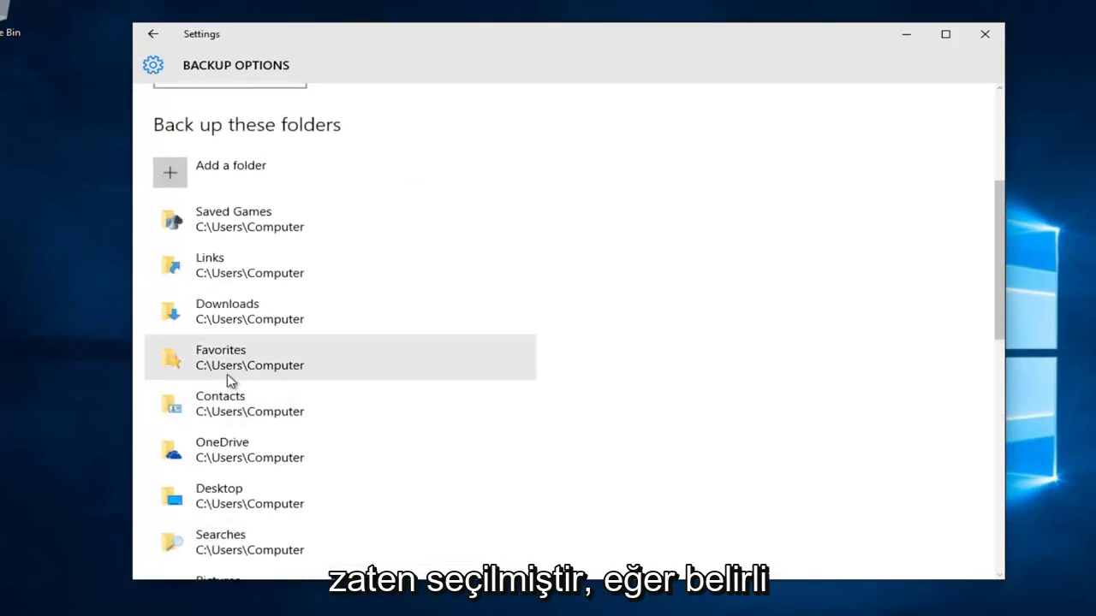
{"action": "left_click", "coordinate": [180, 314]}
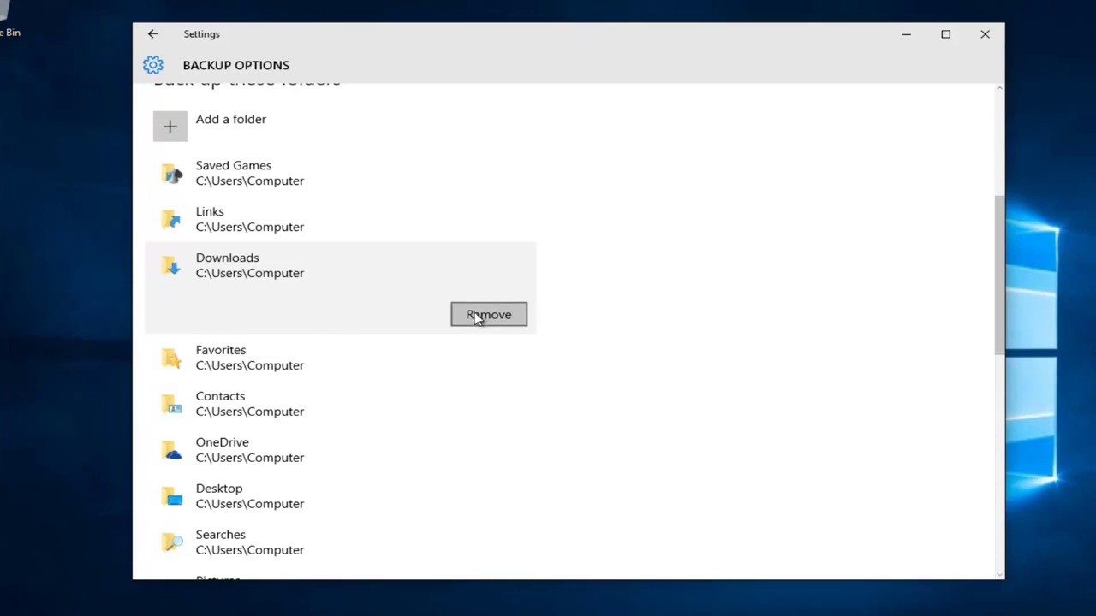
{"action": "left_click", "coordinate": [476, 315]}
{"action": "scroll", "coordinate": [220, 358], "scroll_direction": "down", "scroll_amount": 3}
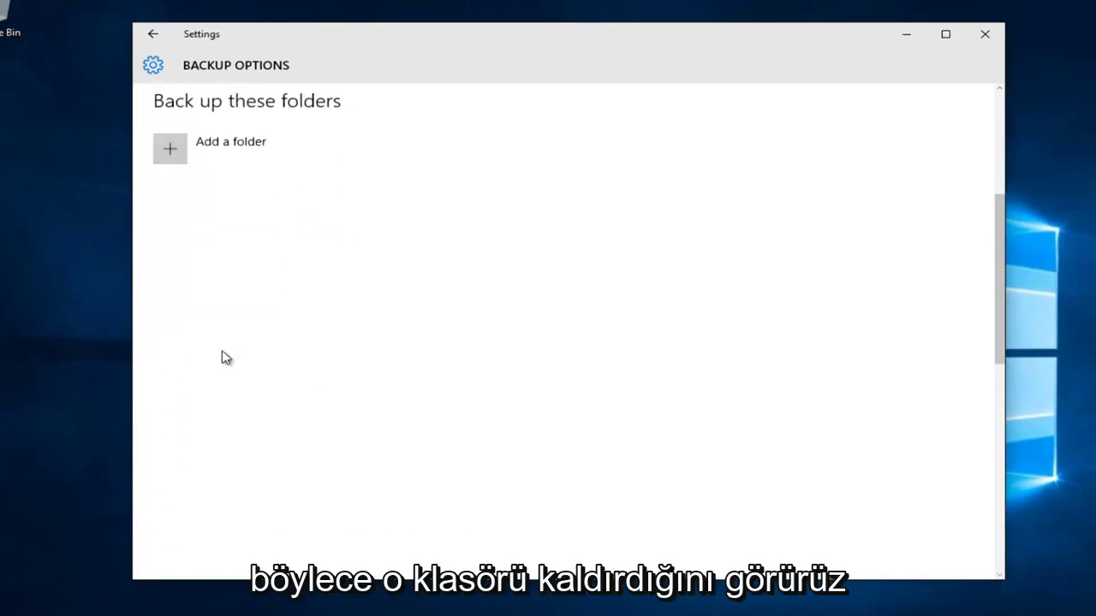
{"action": "scroll", "coordinate": [223, 360], "scroll_direction": "up", "scroll_amount": 2}
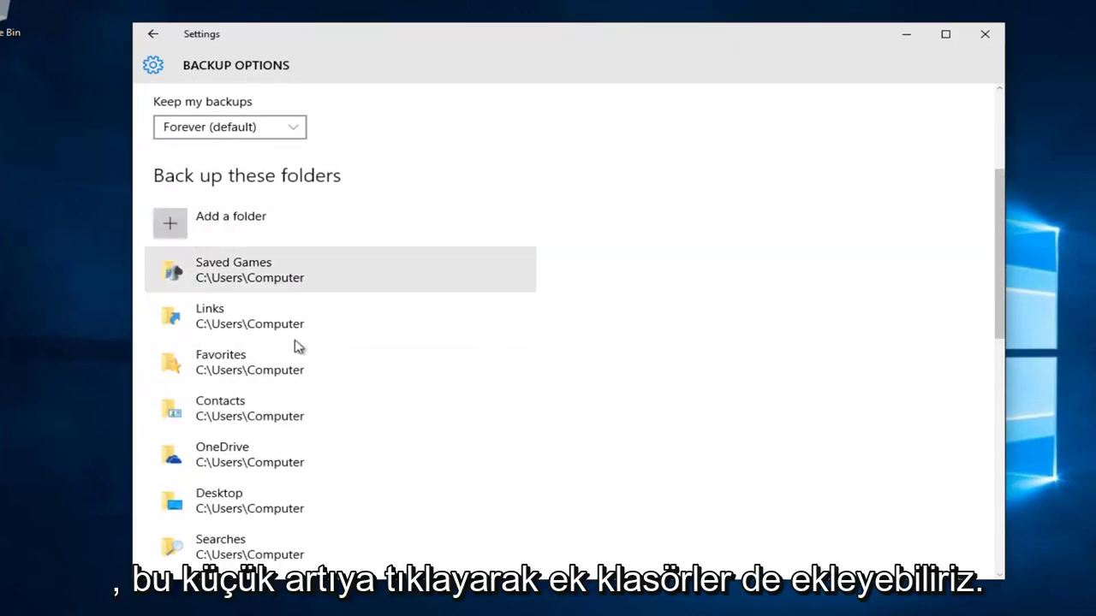
{"action": "scroll", "coordinate": [257, 351], "scroll_direction": "up", "scroll_amount": 2}
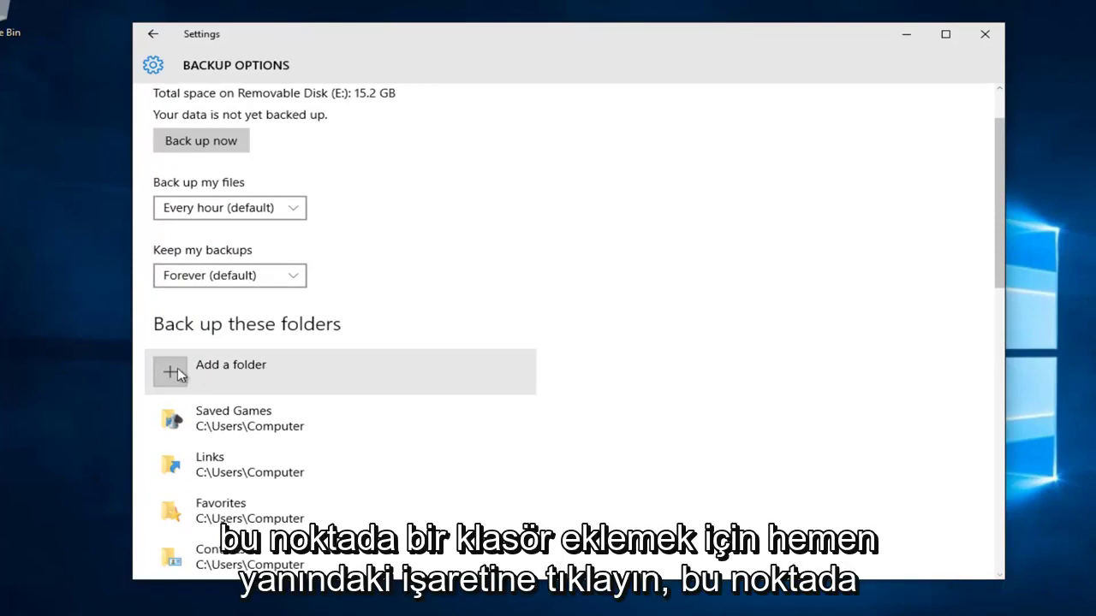
Add Music to the backed-up folders and go back to the Backup page
{"action": "left_click", "coordinate": [178, 371]}
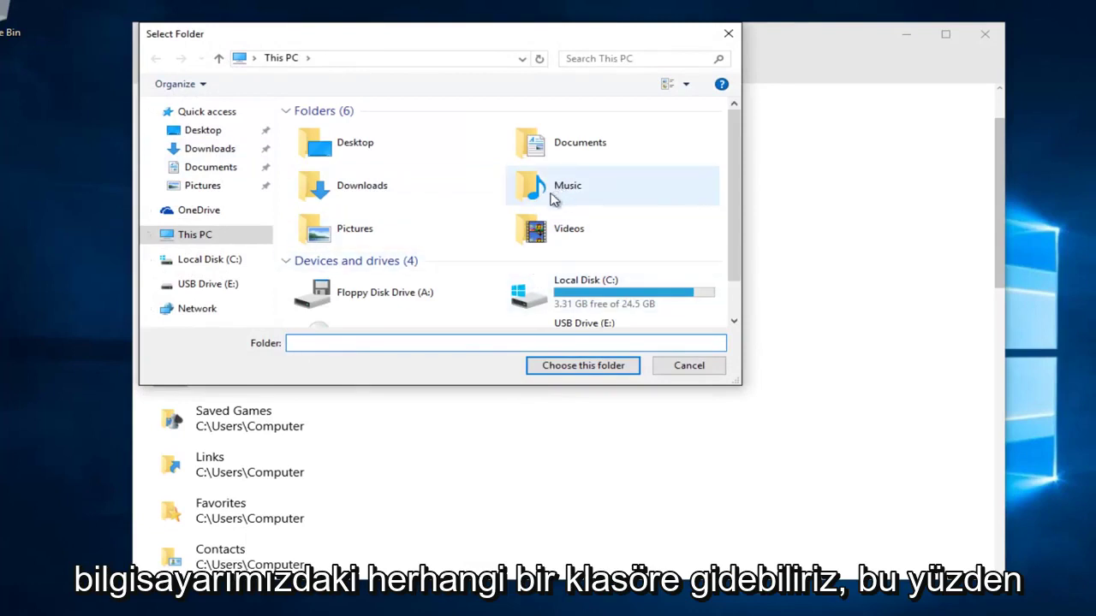
{"action": "left_click", "coordinate": [552, 197]}
{"action": "left_click", "coordinate": [545, 367]}
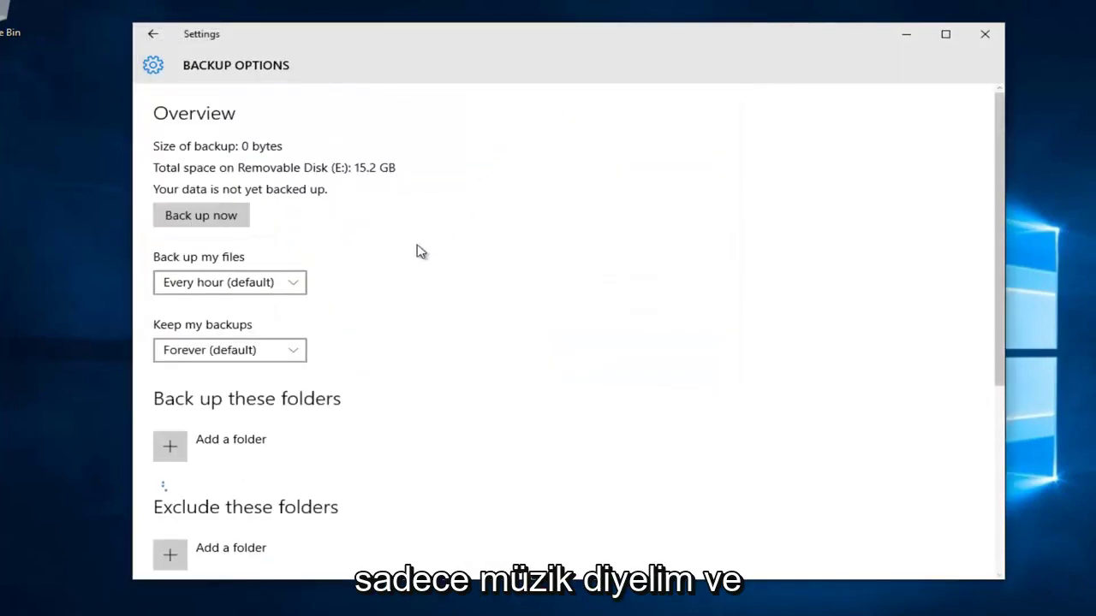
{"action": "scroll", "coordinate": [282, 367], "scroll_direction": "down", "scroll_amount": 2}
{"action": "scroll", "coordinate": [273, 364], "scroll_direction": "down", "scroll_amount": 2}
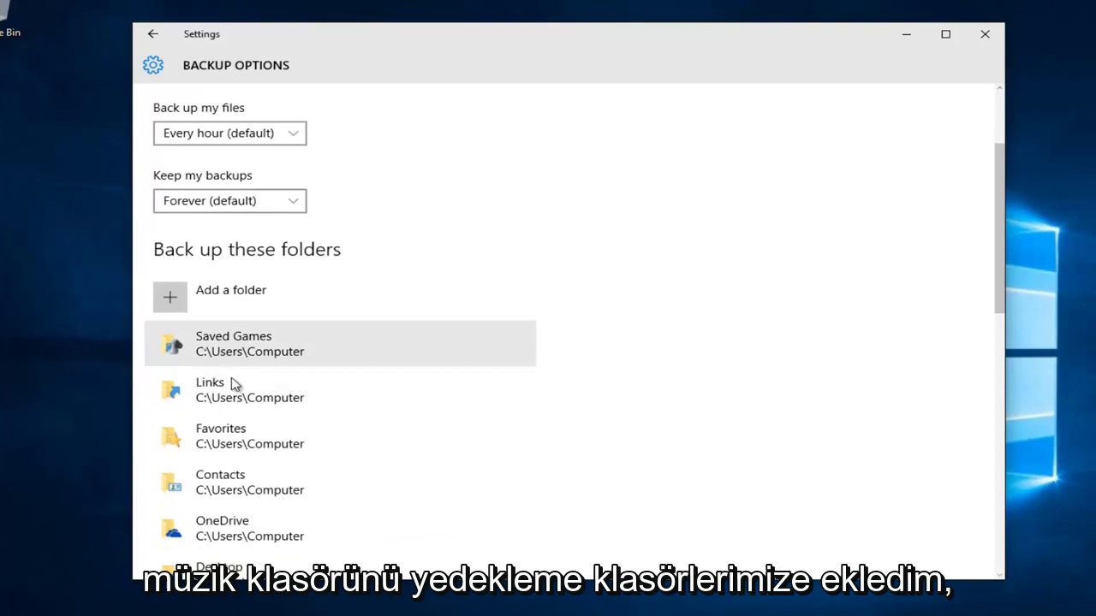
{"action": "scroll", "coordinate": [318, 391], "scroll_direction": "up", "scroll_amount": 3}
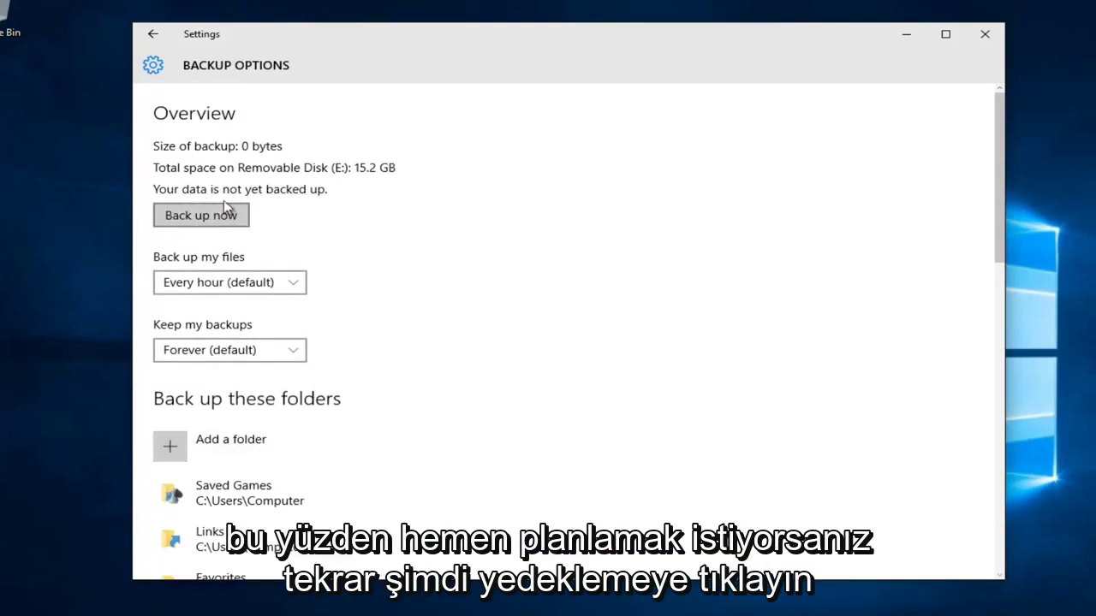
{"action": "left_click", "coordinate": [153, 36]}
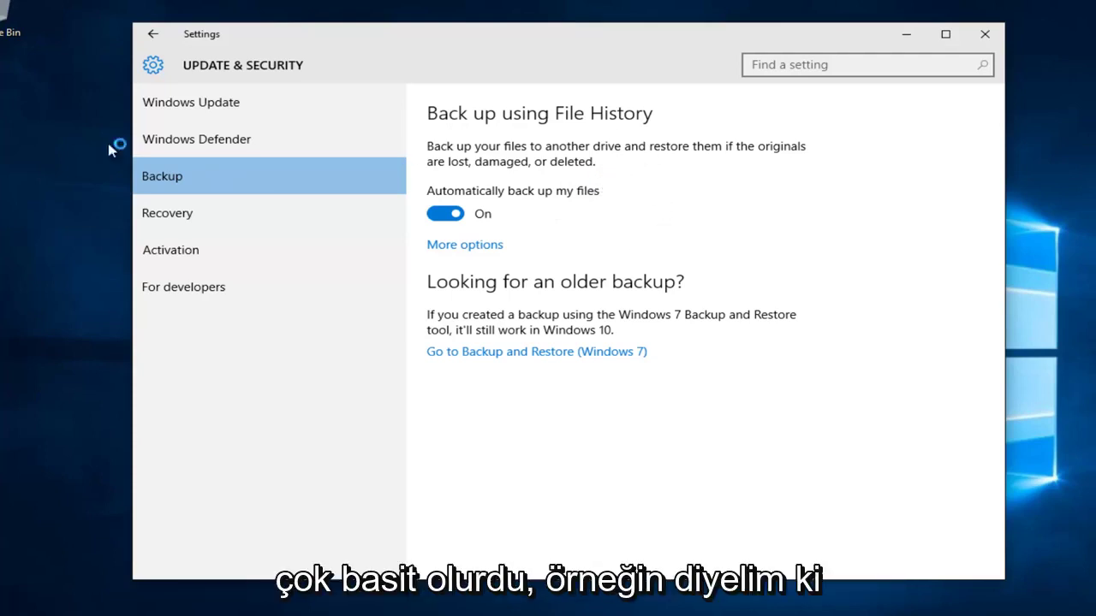
Create a new Microsoft Word Document on the desktop with its default name
{"action": "left_click", "coordinate": [15, 96]}
{"action": "right_click", "coordinate": [15, 96]}
{"action": "mouse_move", "coordinate": [111, 198]}
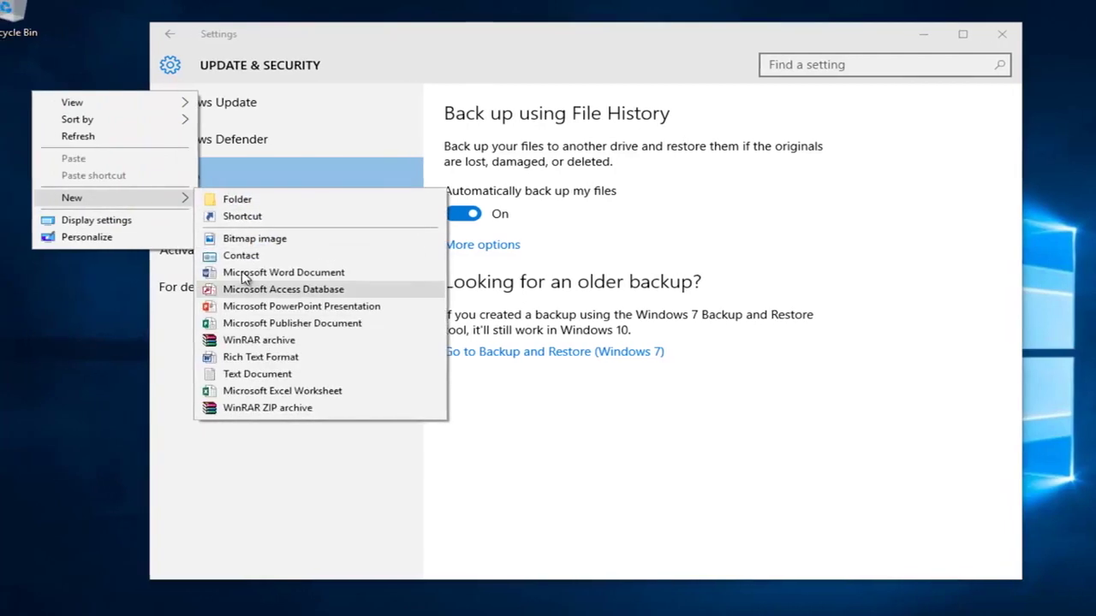
{"action": "left_click", "coordinate": [266, 272]}
{"action": "left_click", "coordinate": [1021, 34]}
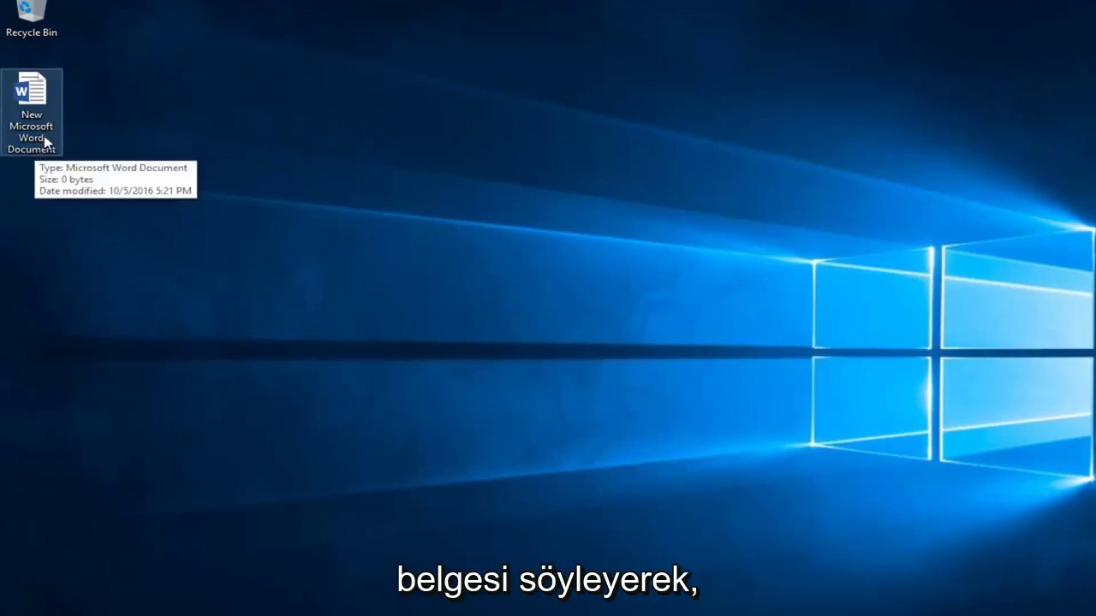
Check the document's Previous Versions in Properties, find none, and close the window
{"action": "right_click", "coordinate": [36, 85]}
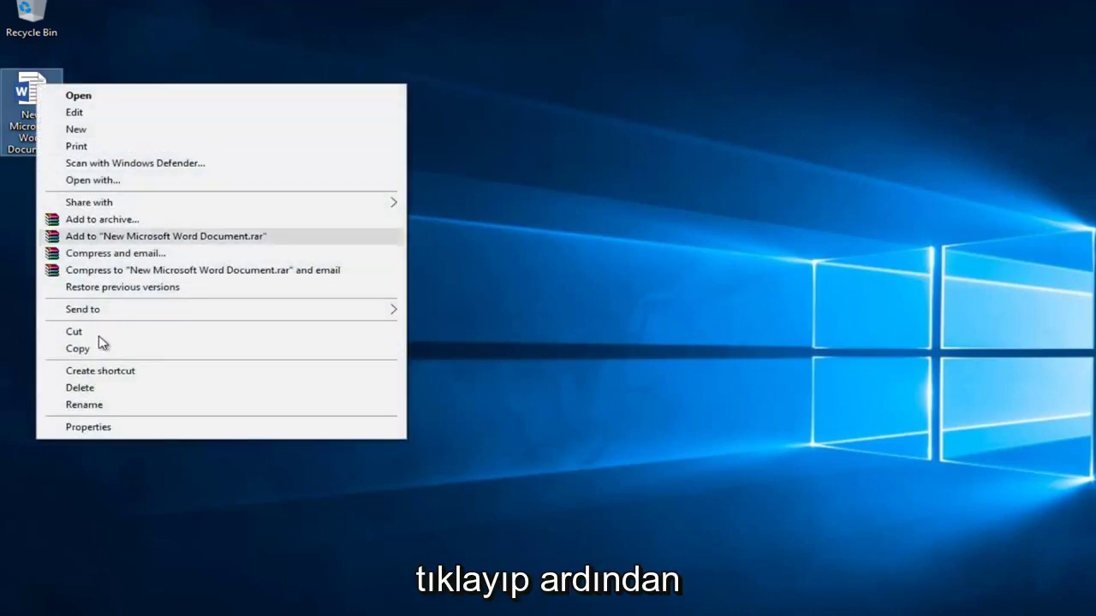
{"action": "left_click", "coordinate": [80, 428]}
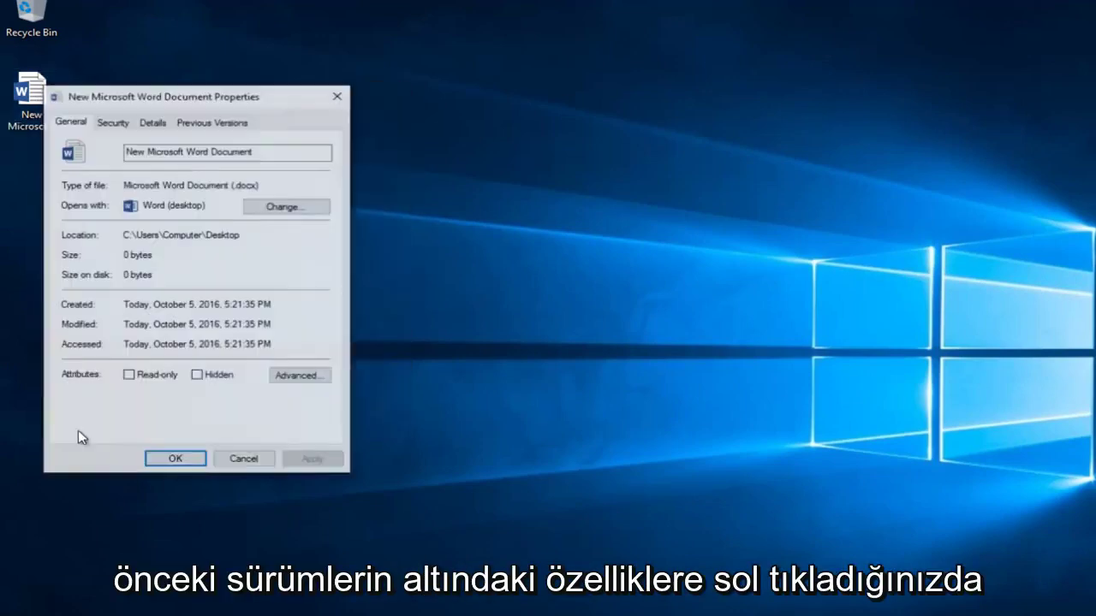
{"action": "left_click", "coordinate": [222, 125]}
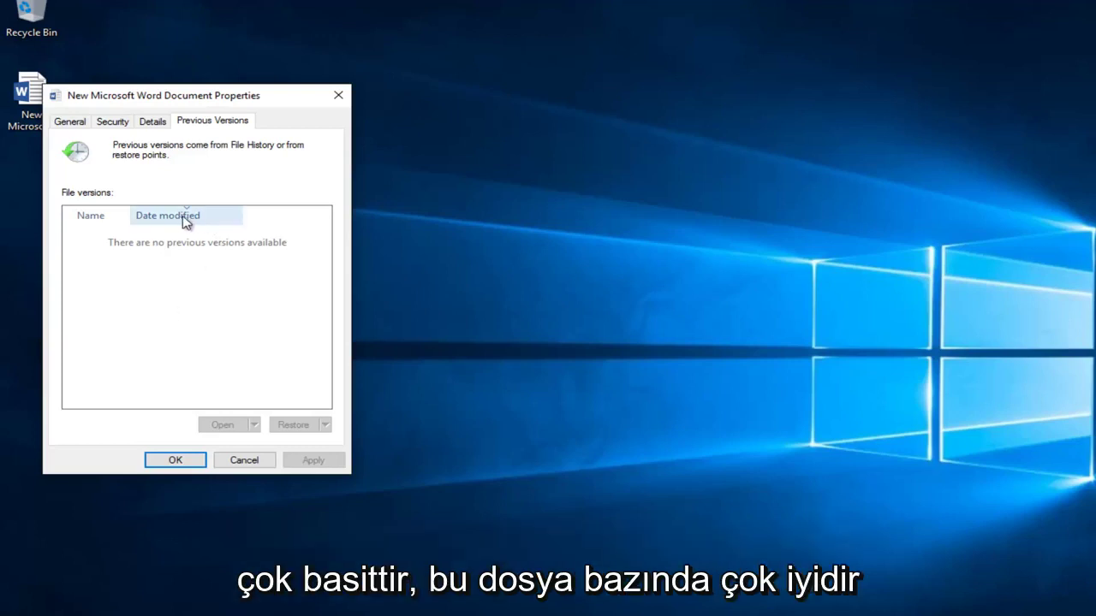
{"action": "left_click", "coordinate": [182, 461]}
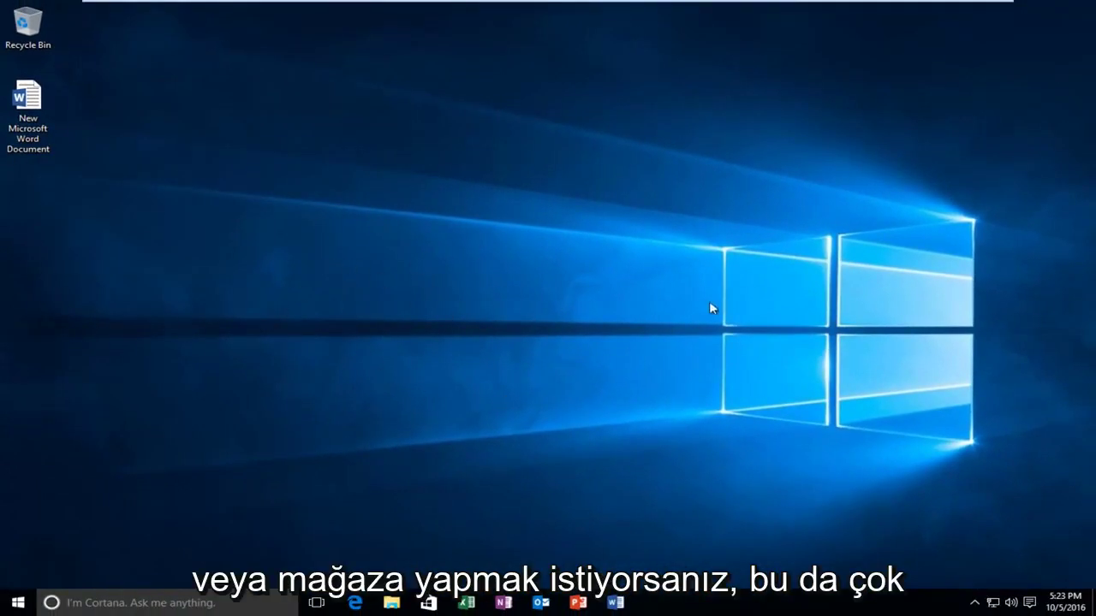
Reopen File History's More options through Update & security and scroll down to Related settings
{"action": "left_click", "coordinate": [18, 605]}
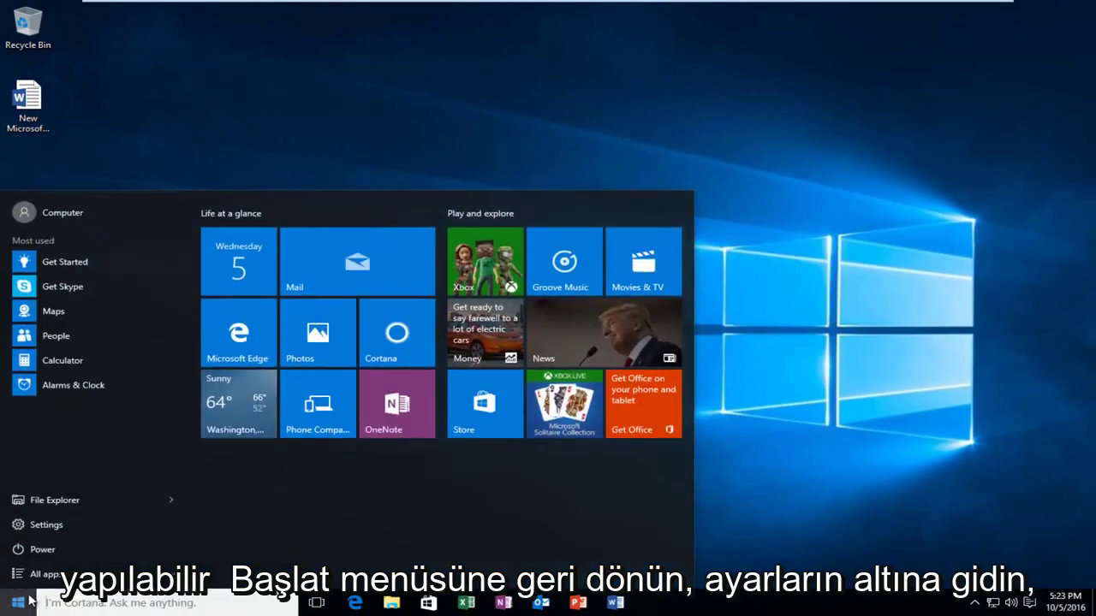
{"action": "left_click", "coordinate": [62, 526]}
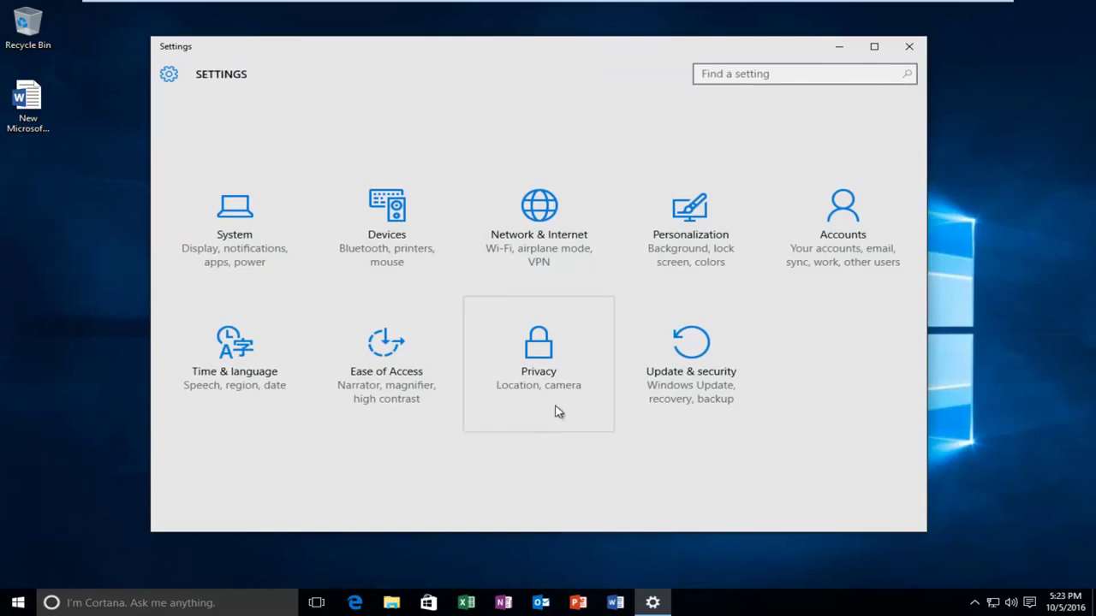
{"action": "left_click", "coordinate": [685, 369]}
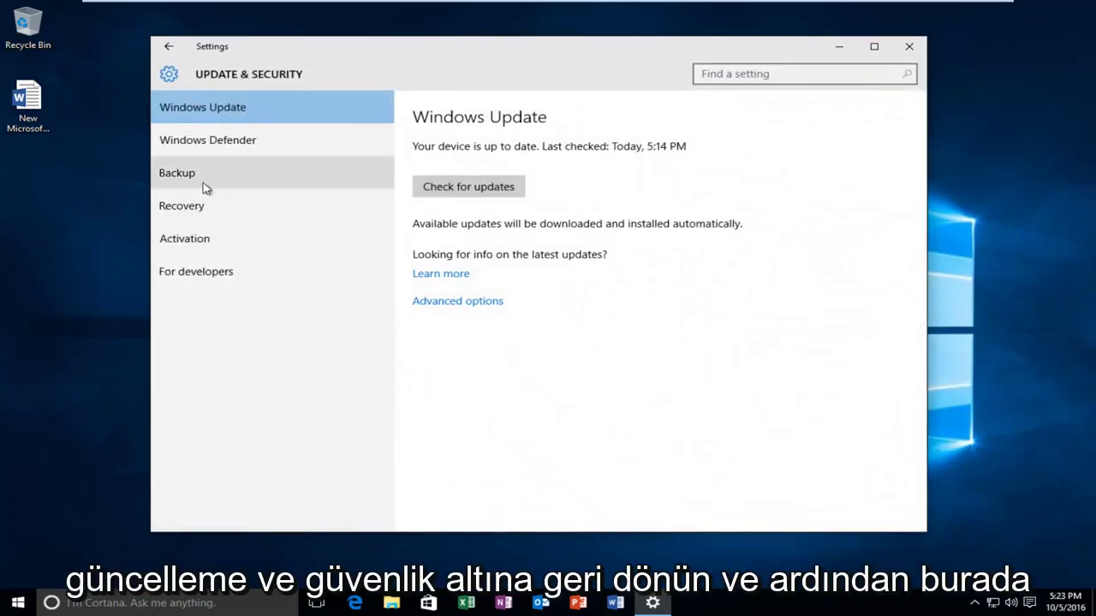
{"action": "left_click", "coordinate": [181, 187]}
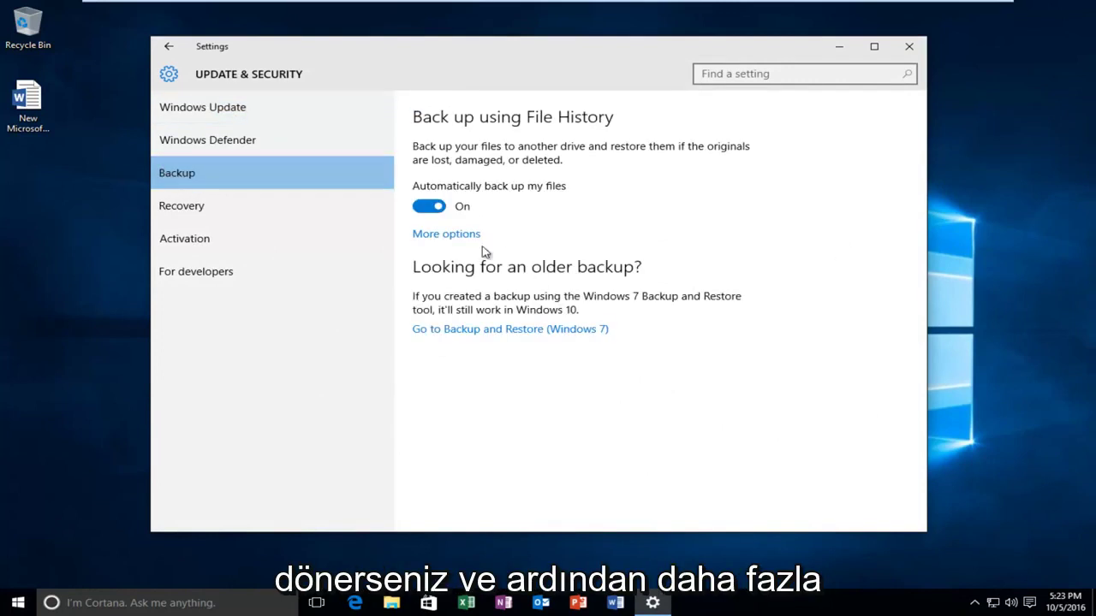
{"action": "left_click", "coordinate": [438, 236]}
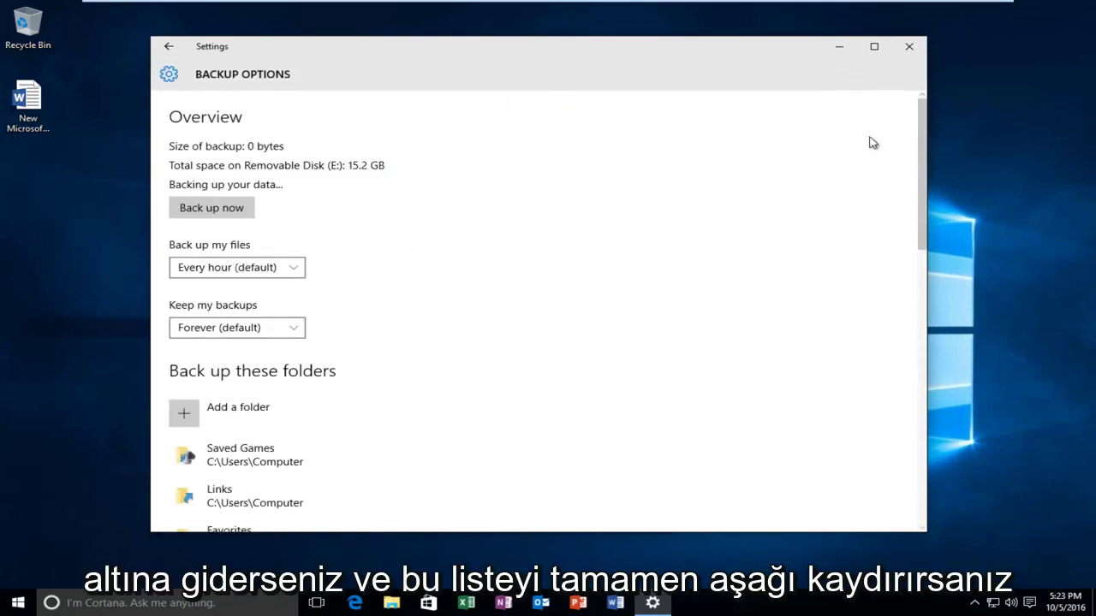
{"action": "mouse_move", "coordinate": [922, 125]}
{"action": "left_mouse_down"}
{"action": "mouse_move", "coordinate": [936, 190]}
{"action": "mouse_move", "coordinate": [927, 362]}
{"action": "left_mouse_up"}
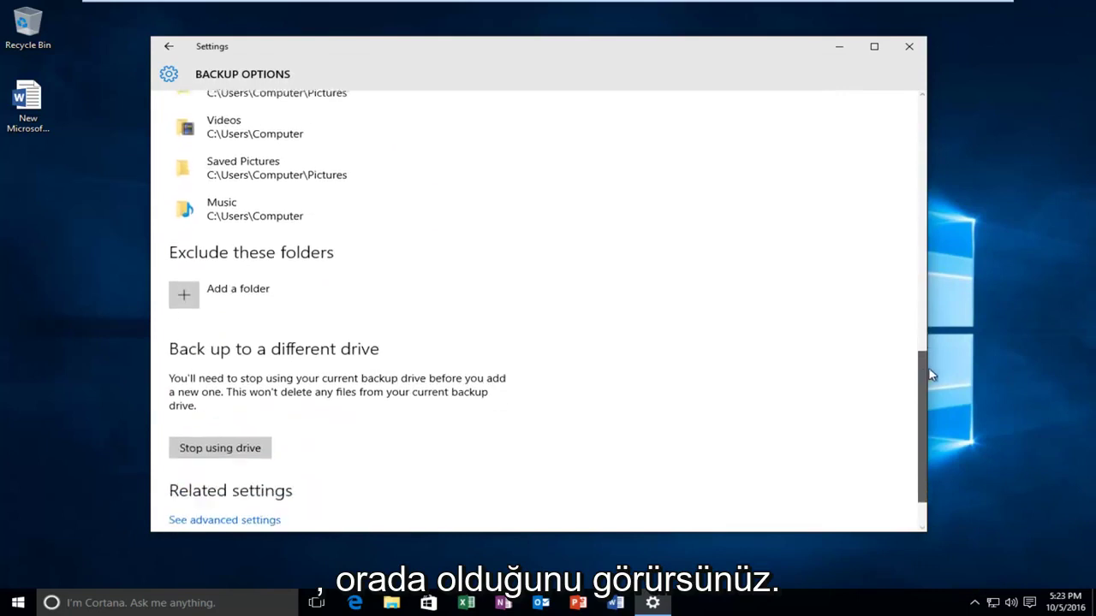
{"action": "scroll", "coordinate": [312, 374], "scroll_direction": "down", "scroll_amount": 2}
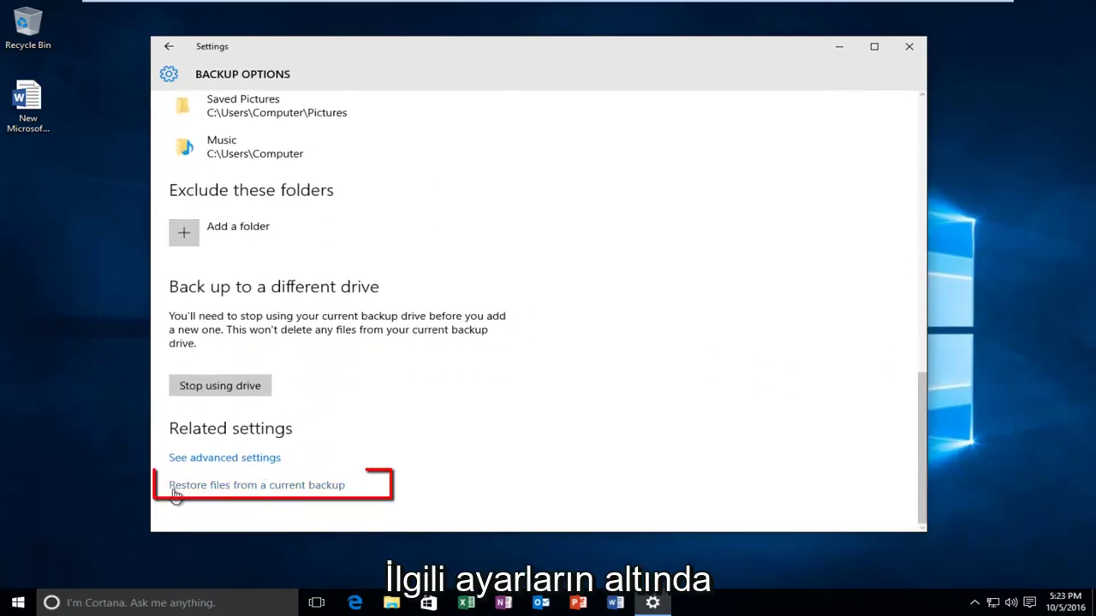
{"action": "left_click", "coordinate": [286, 489]}
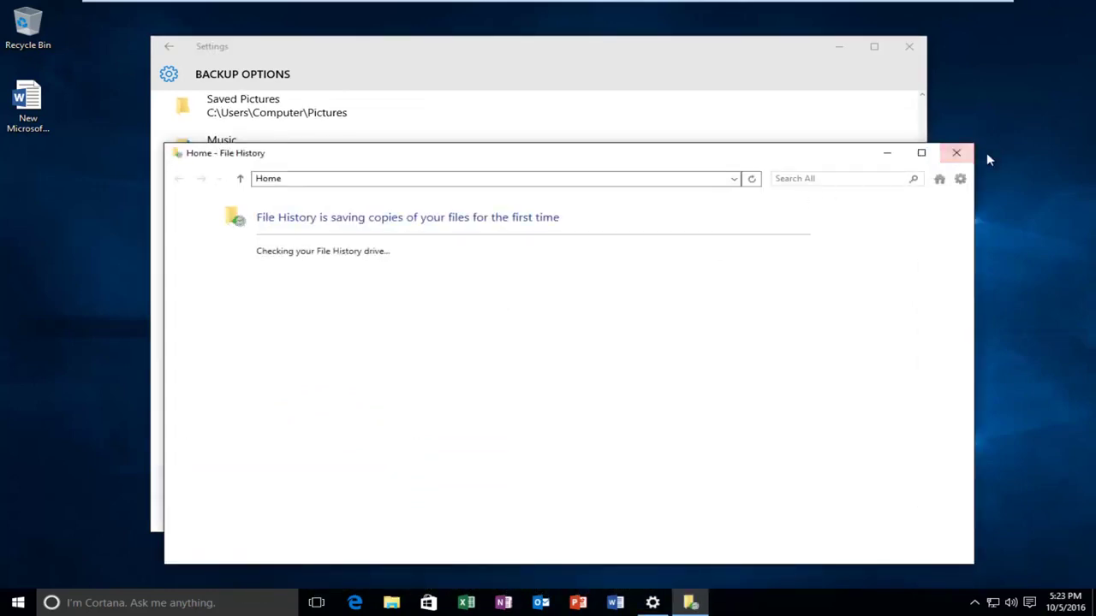
{"action": "left_click", "coordinate": [967, 155]}
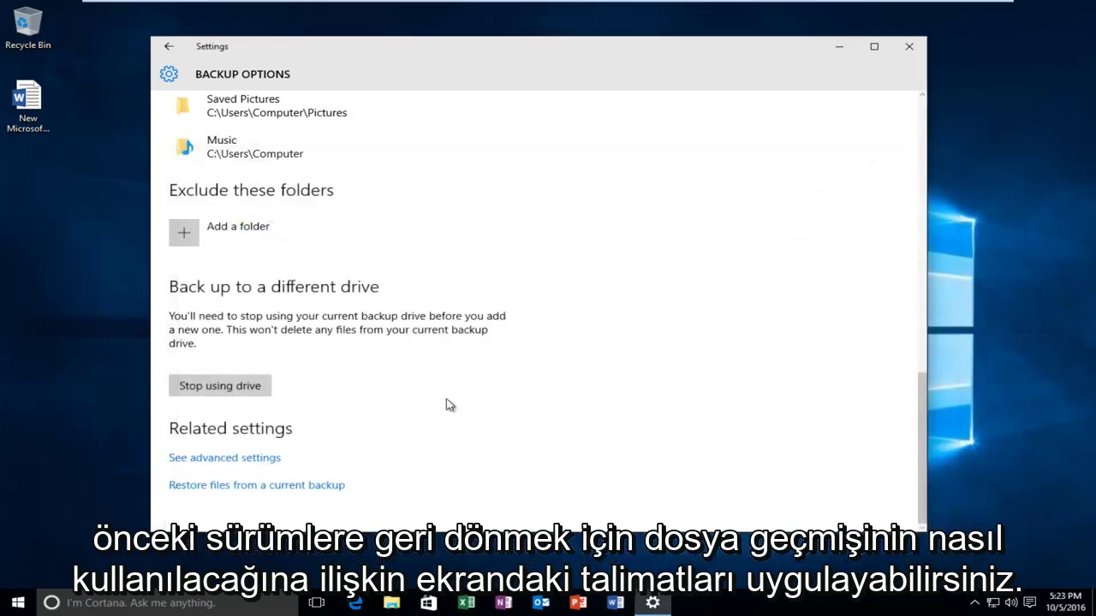